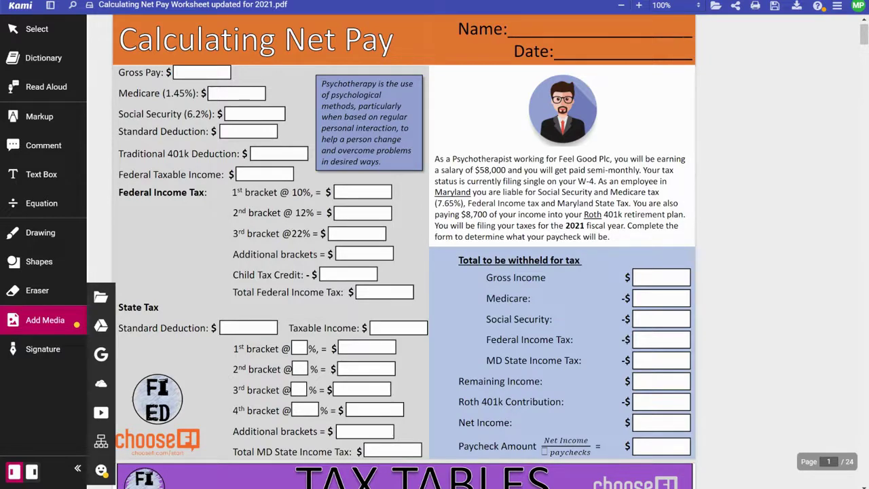
With the Drawing pen, underline the $58,000 salary and write 58,000 in Gross Pay.
scroll(404, 251, down, 15)
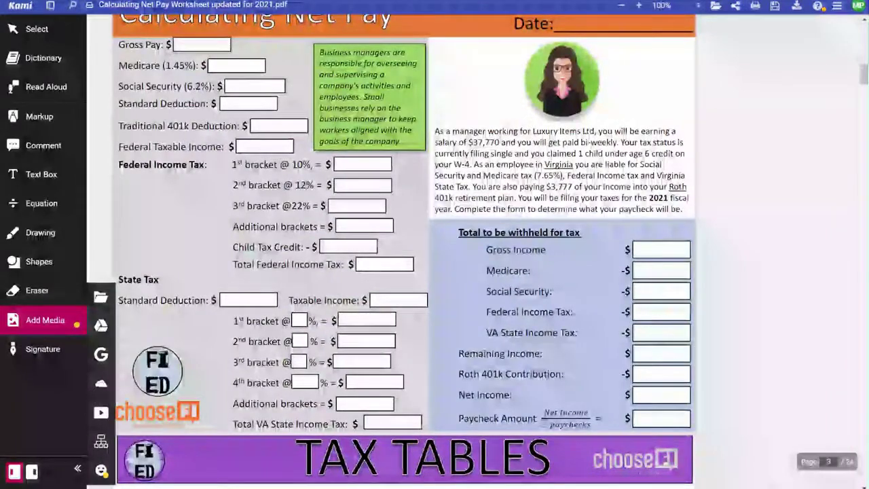
scroll(405, 251, down, 4)
scroll(404, 251, down, 7)
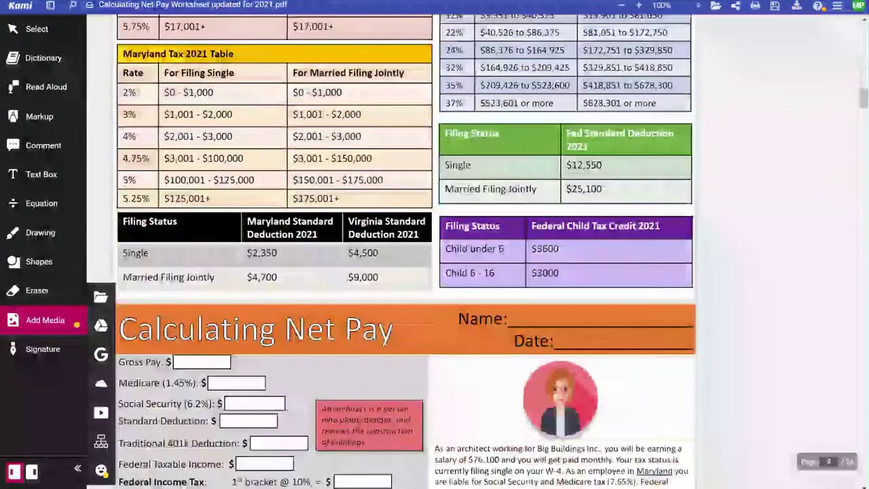
scroll(581, 176, down, 8)
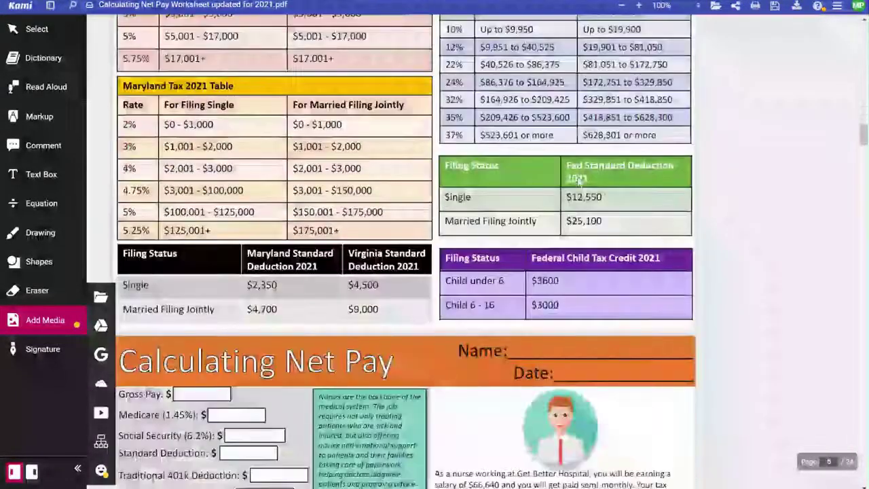
scroll(583, 177, up, 12)
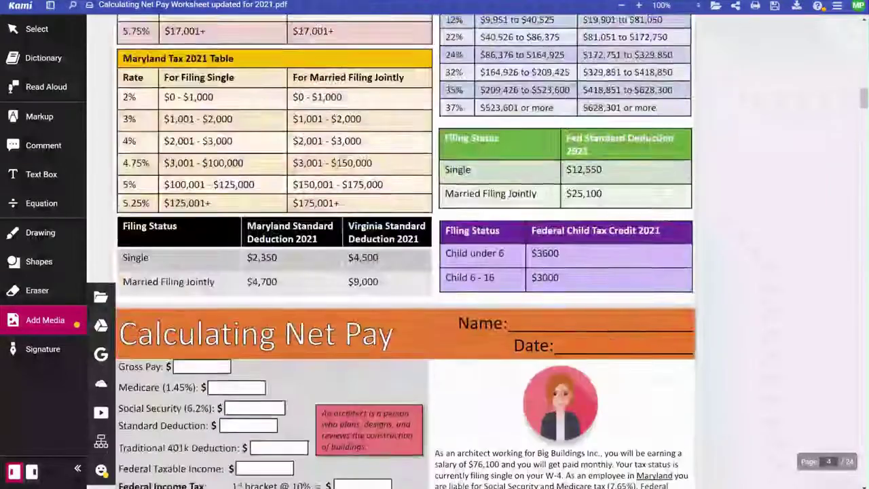
scroll(404, 249, up, 10)
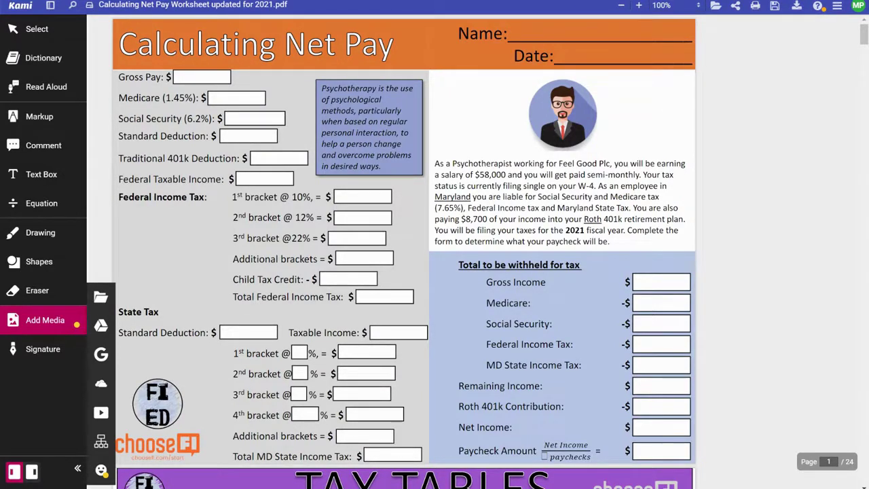
click(38, 234)
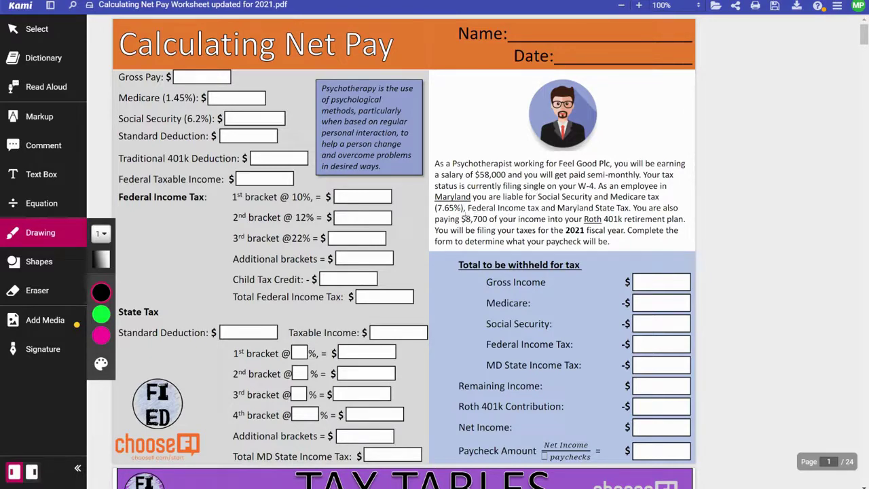
drag(471, 180, 506, 178)
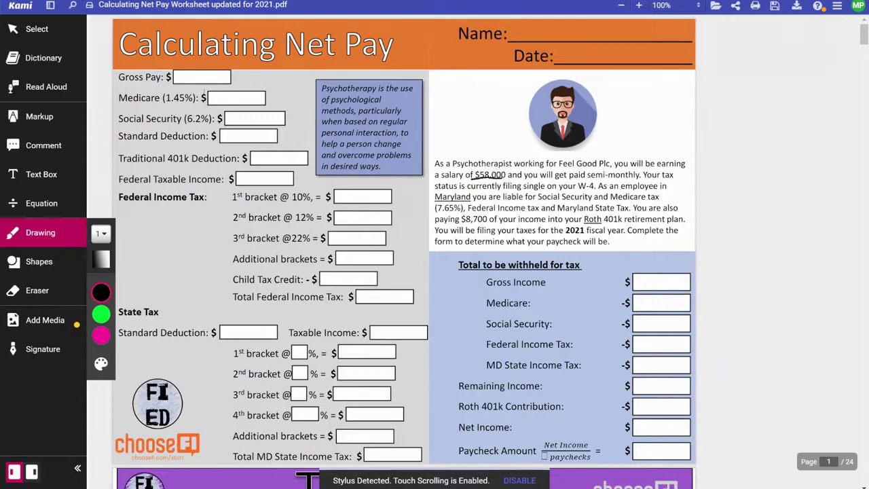
mouse_move(180, 73)
mouse_down()
mouse_move(178, 80)
mouse_move(226, 77)
mouse_up()
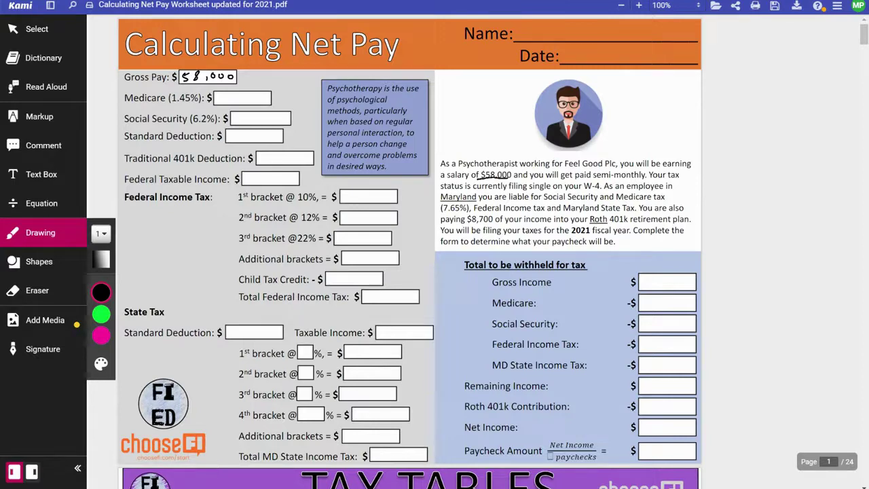
Handwrite Medicare 841 and Social Security 3,596 in their worksheet boxes.
drag(231, 94, 229, 94)
drag(236, 93, 242, 102)
drag(246, 93, 244, 102)
mouse_move(236, 115)
mouse_down()
mouse_move(237, 123)
mouse_move(250, 114)
mouse_move(271, 122)
mouse_up()
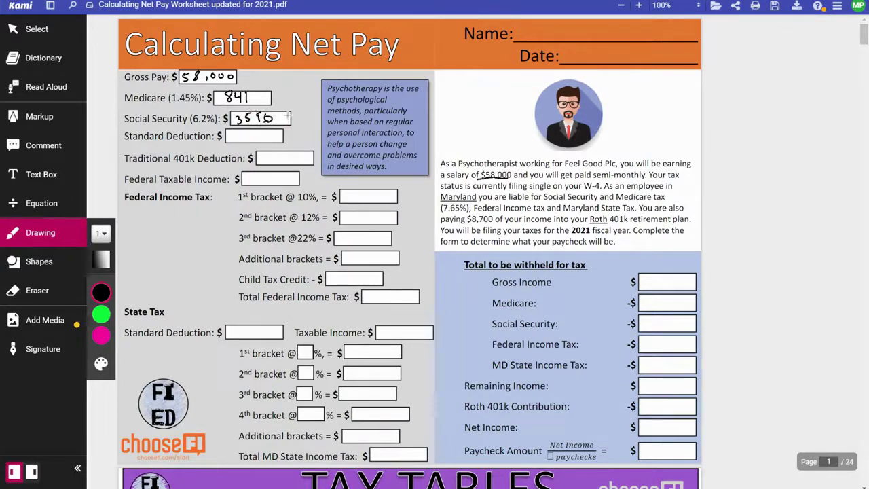
drag(265, 112, 274, 112)
Circle the $12,550 single standard deduction in the Tax Tables.
scroll(410, 271, down, 3)
scroll(410, 272, down, 2)
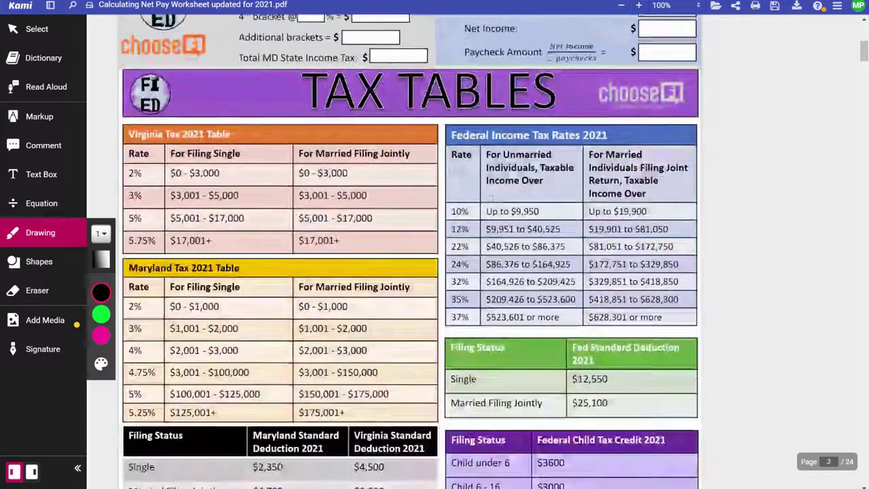
scroll(487, 223, down, 1)
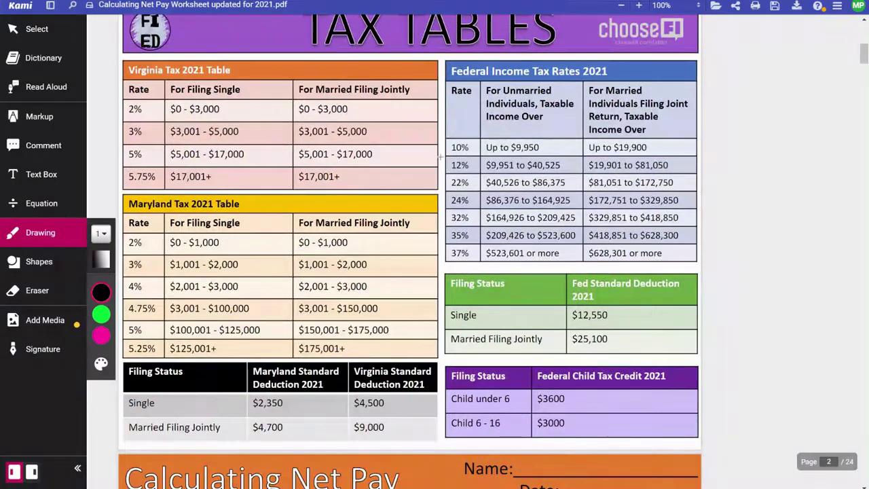
mouse_move(613, 307)
mouse_down()
mouse_move(560, 326)
mouse_move(616, 312)
mouse_move(586, 302)
mouse_up()
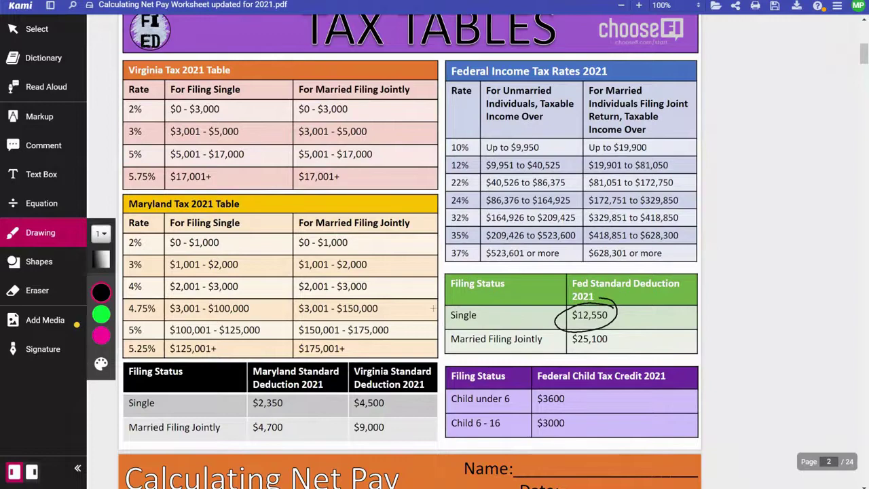
scroll(428, 306, up, 6)
scroll(428, 307, up, 1)
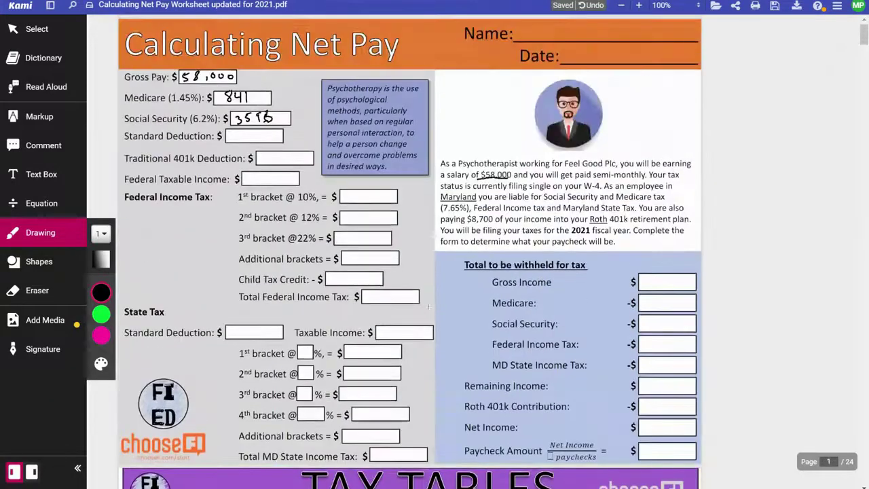
Write 12550 in Standard Deduction, underline 'single' and draw an arrow at the Maryland line.
mouse_move(230, 132)
mouse_down()
mouse_move(229, 140)
mouse_move(258, 138)
mouse_up()
drag(264, 133, 264, 134)
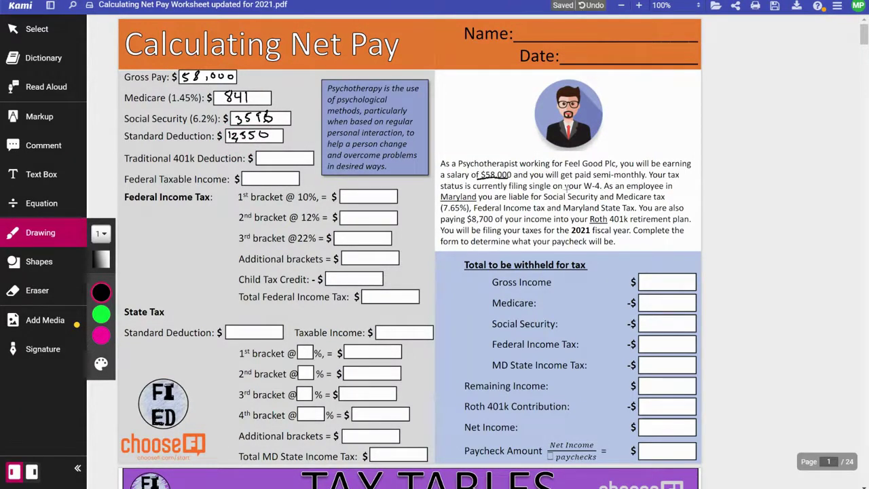
drag(528, 191, 551, 191)
drag(429, 196, 438, 196)
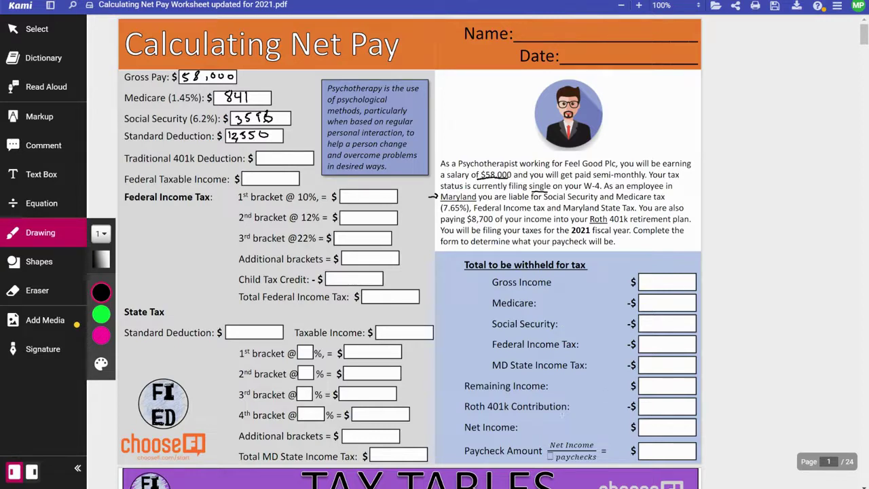
Underline the Roth 401k label, write 8700 for it, and 0 for Traditional 401k Deduction.
drag(465, 413, 510, 411)
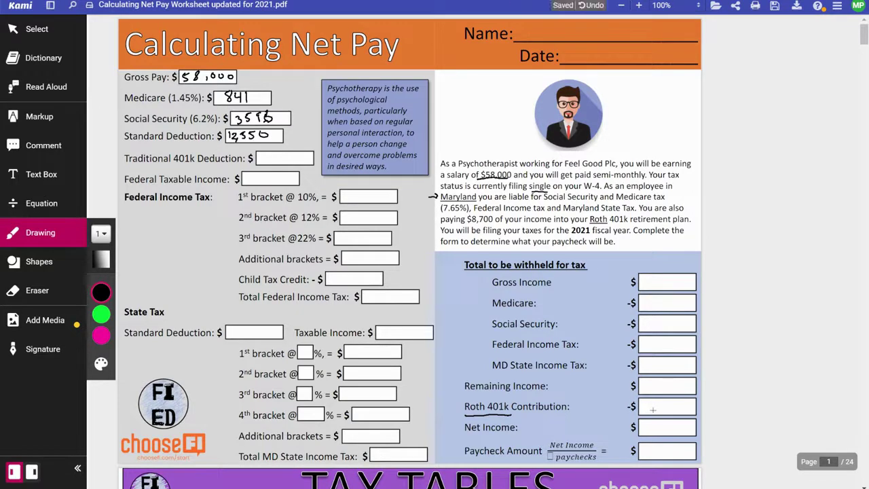
mouse_move(649, 401)
mouse_down()
mouse_move(655, 411)
mouse_move(678, 404)
mouse_up()
drag(266, 154, 265, 155)
Underline the Gross Pay, Standard Deduction and Traditional 401k labels, then write 45,450 as Federal Taxable Income.
drag(124, 82, 168, 82)
drag(125, 143, 221, 143)
drag(125, 164, 246, 163)
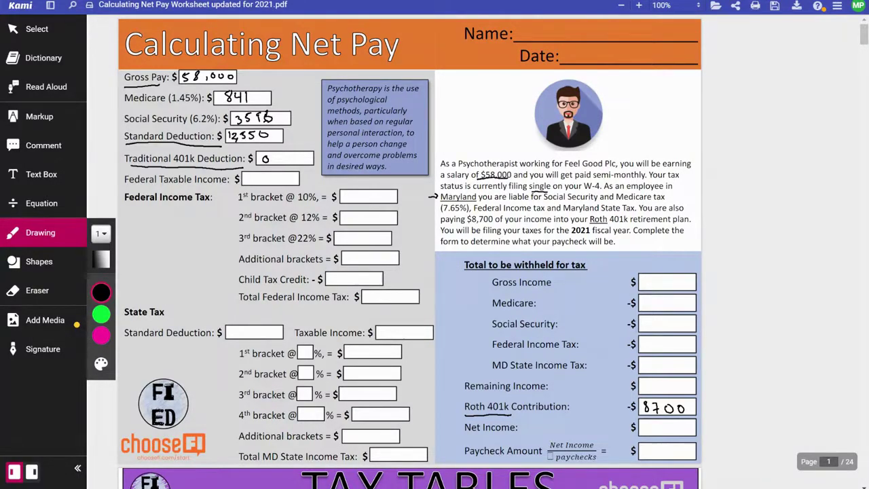
mouse_move(248, 171)
mouse_down()
mouse_move(251, 181)
mouse_move(263, 173)
mouse_move(264, 184)
mouse_move(279, 181)
mouse_up()
drag(280, 173, 292, 175)
Mark the 2021 federal rates table: its title, the 24% row boundary, 'Income Over' underlined, 10% row bracketed.
scroll(368, 255, down, 5)
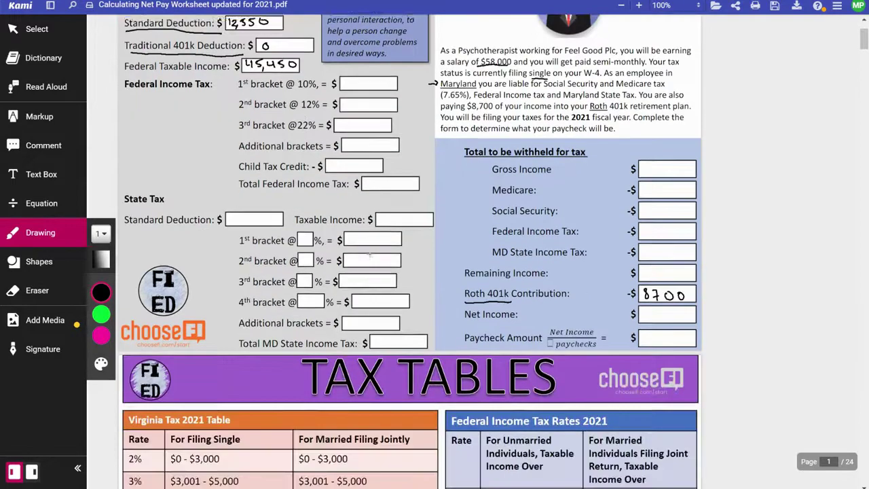
scroll(369, 252, down, 2)
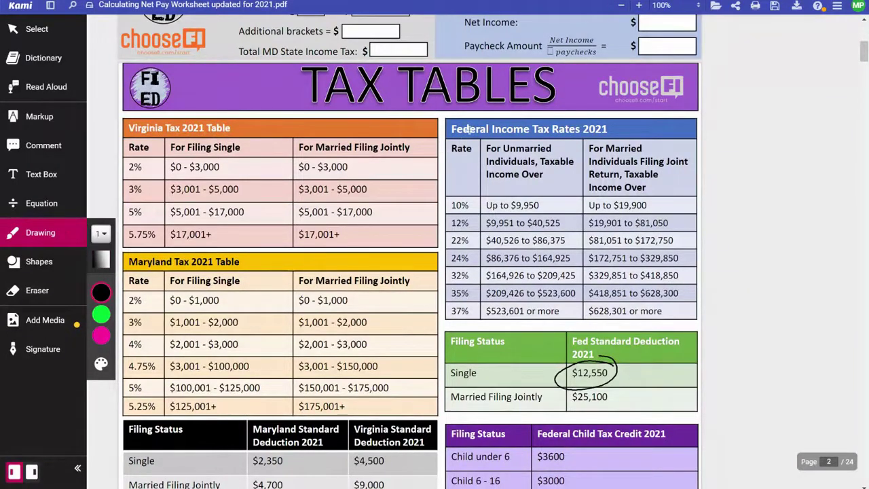
click(621, 128)
drag(446, 248, 454, 249)
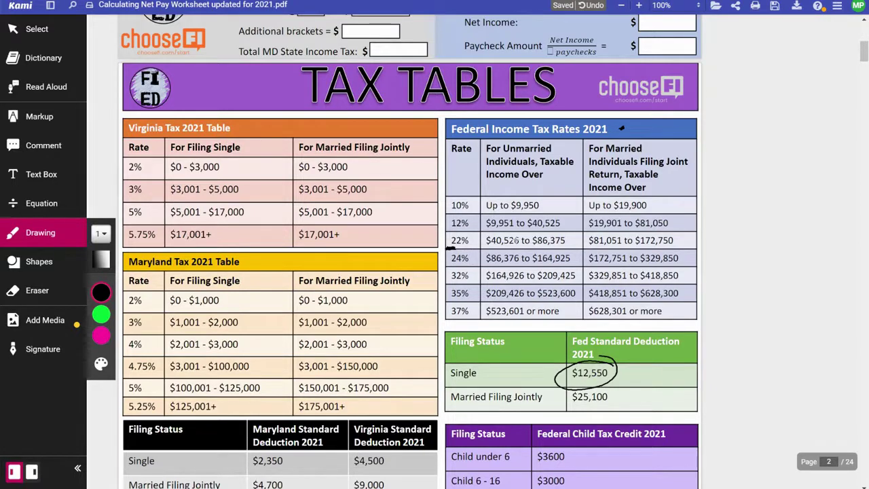
drag(491, 181, 528, 182)
drag(448, 199, 448, 246)
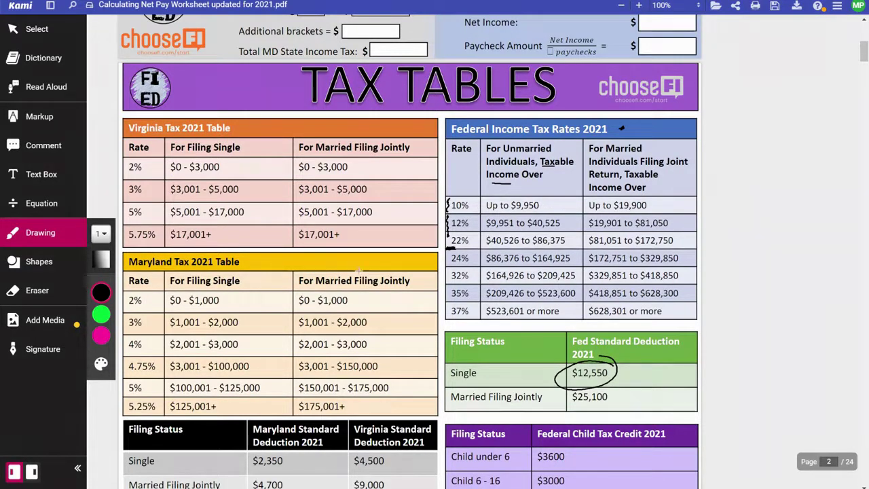
Handwrite 950 in the worksheet's 1st bracket @ 10% box.
scroll(345, 319, up, 5)
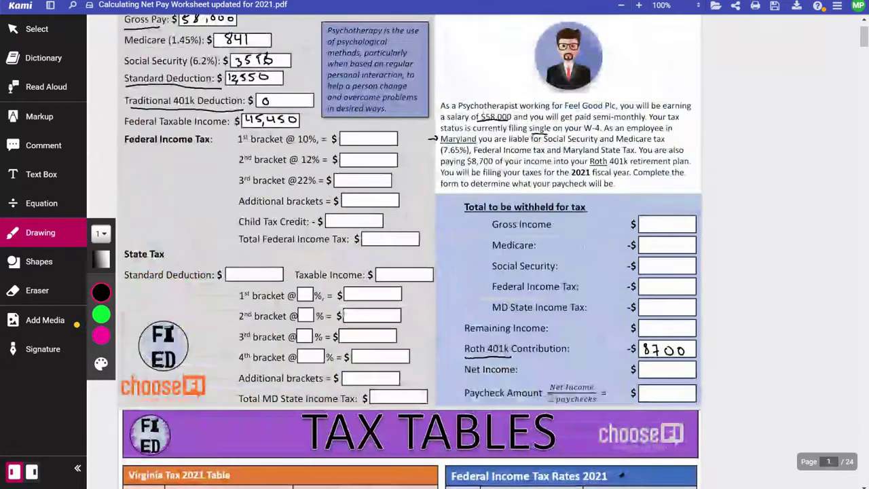
drag(355, 136, 354, 141)
drag(362, 135, 376, 133)
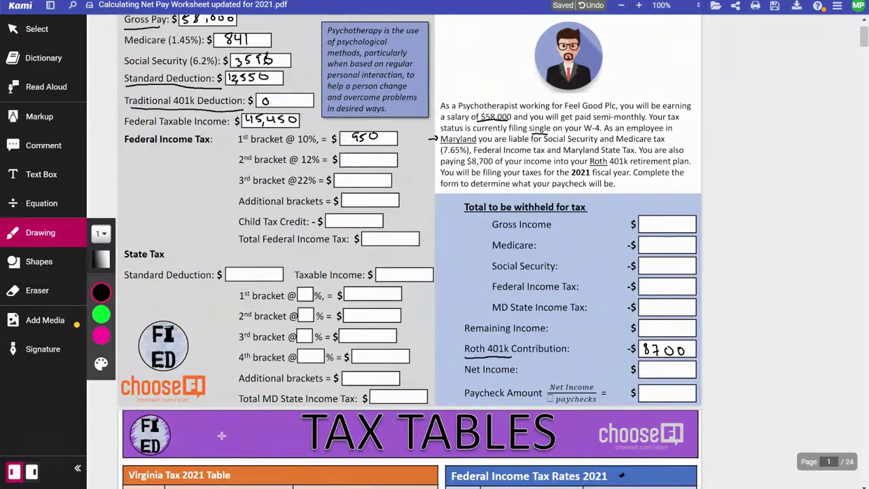
scroll(350, 345, down, 5)
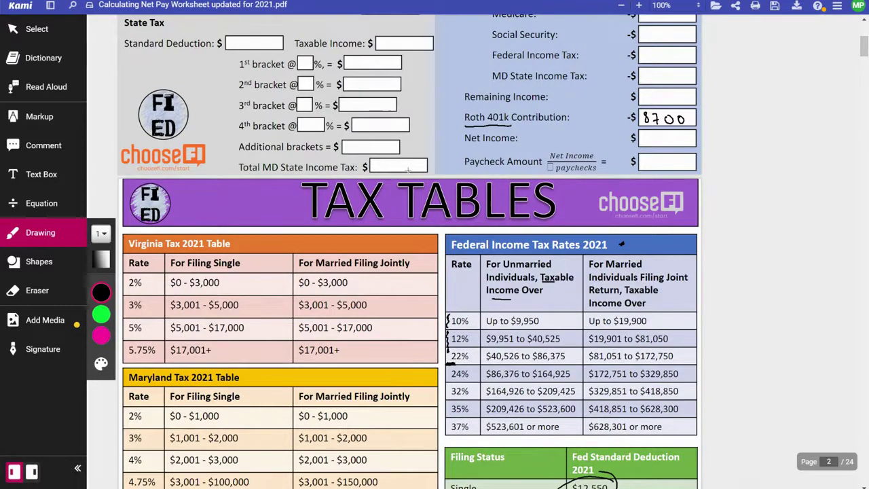
Write the working 45,450 minus 9,950 equals 35,500 beside the federal rates table.
drag(547, 293, 560, 290)
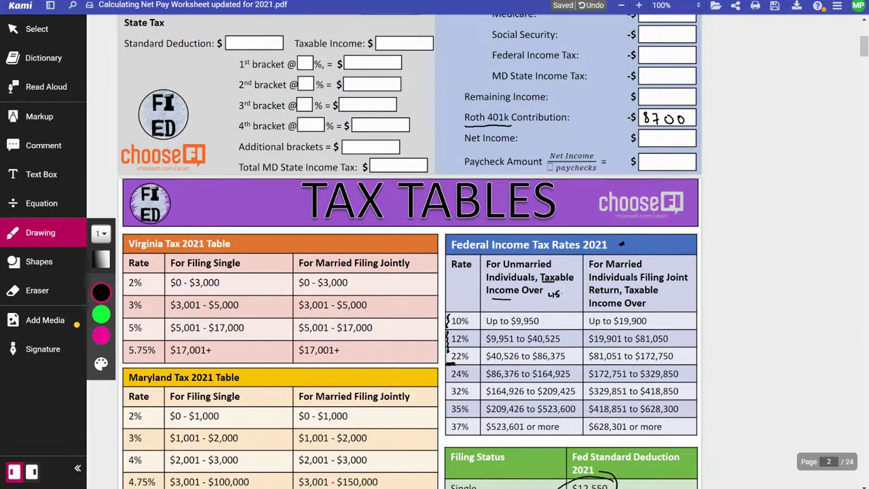
scroll(371, 308, up, 5)
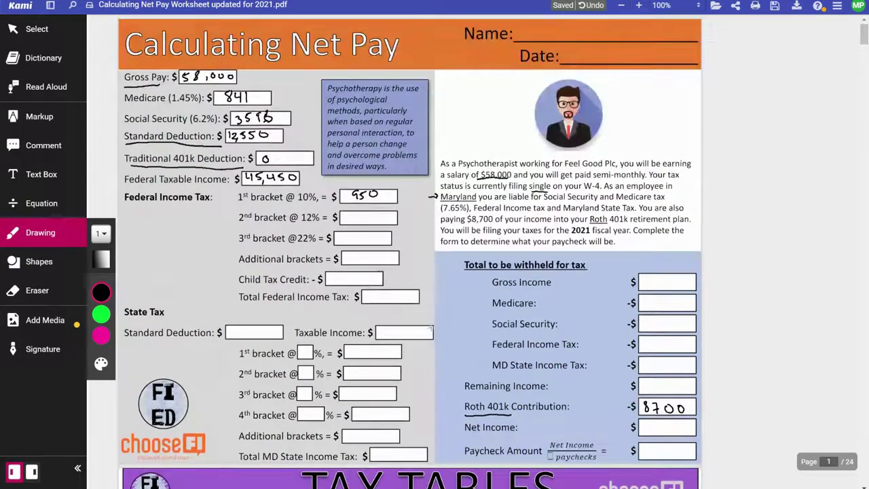
scroll(371, 308, down, 6)
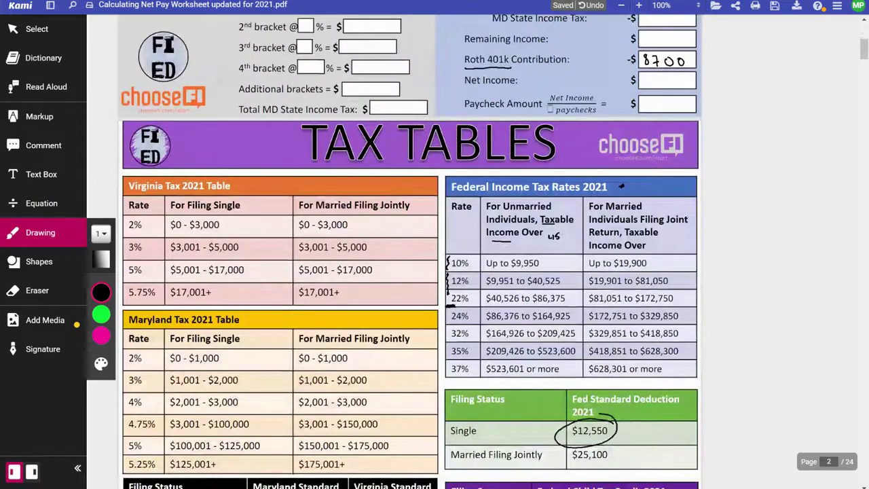
mouse_move(565, 230)
mouse_down()
mouse_move(566, 238)
mouse_move(573, 232)
mouse_move(545, 248)
mouse_move(572, 247)
mouse_move(542, 254)
mouse_move(561, 263)
mouse_move(576, 250)
mouse_up()
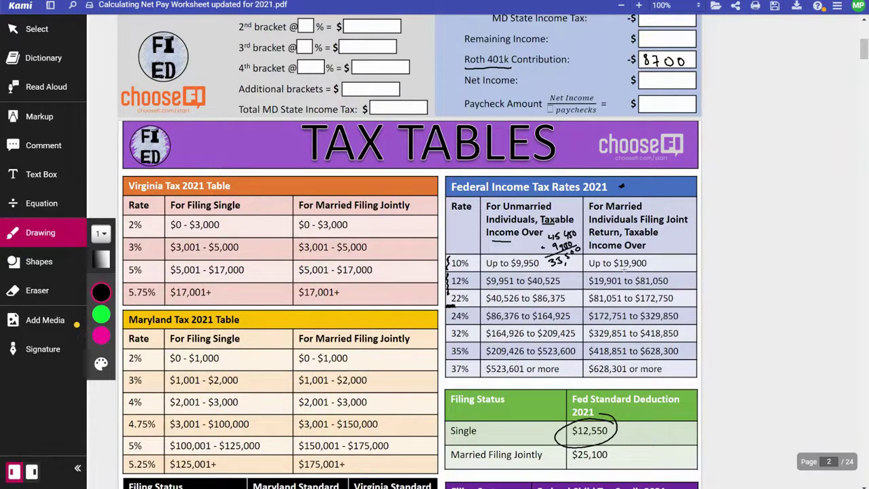
mouse_move(449, 242)
mouse_down()
mouse_move(475, 249)
mouse_move(476, 287)
mouse_move(476, 277)
mouse_up()
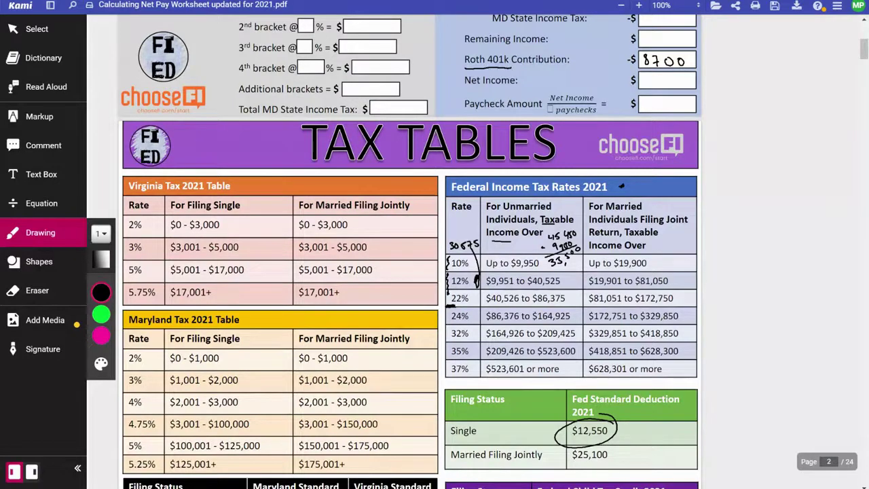
Write 3669 in the 2nd bracket @ 12% box.
scroll(410, 285, up, 5)
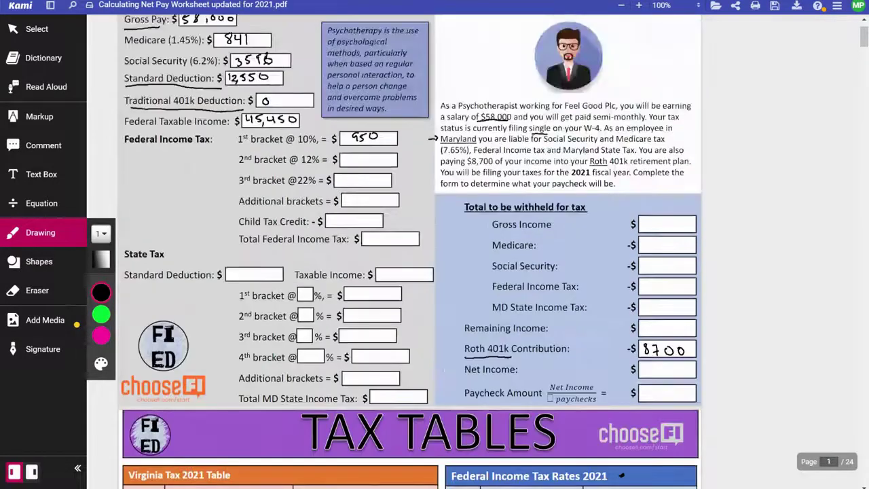
drag(350, 156, 352, 162)
mouse_move(363, 156)
mouse_down()
mouse_move(360, 162)
mouse_move(379, 164)
mouse_up()
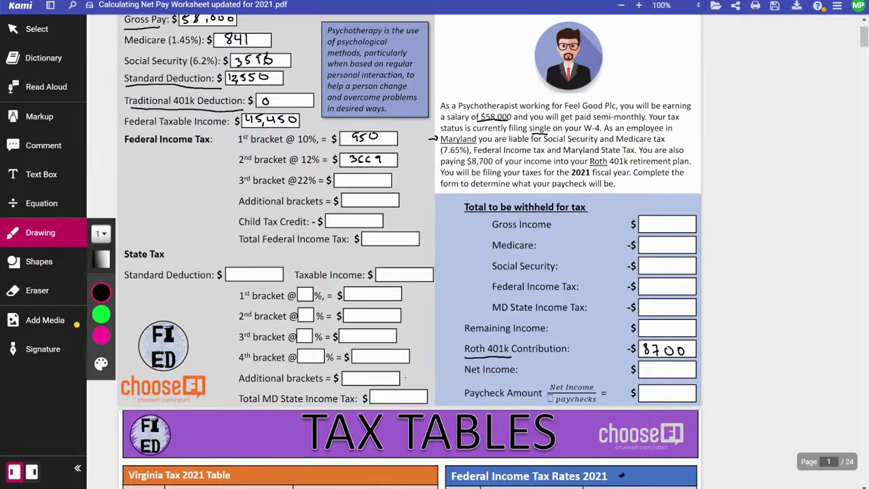
Note 4,925 beside the 12%–22% boundary as income left for the 22% bracket.
scroll(424, 269, down, 5)
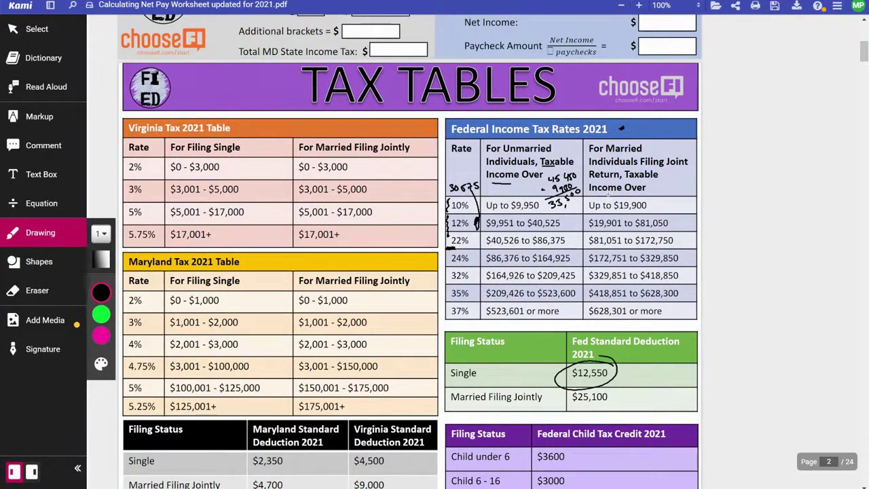
drag(561, 223, 567, 222)
mouse_move(569, 228)
mouse_down()
mouse_move(585, 232)
mouse_move(574, 243)
mouse_up()
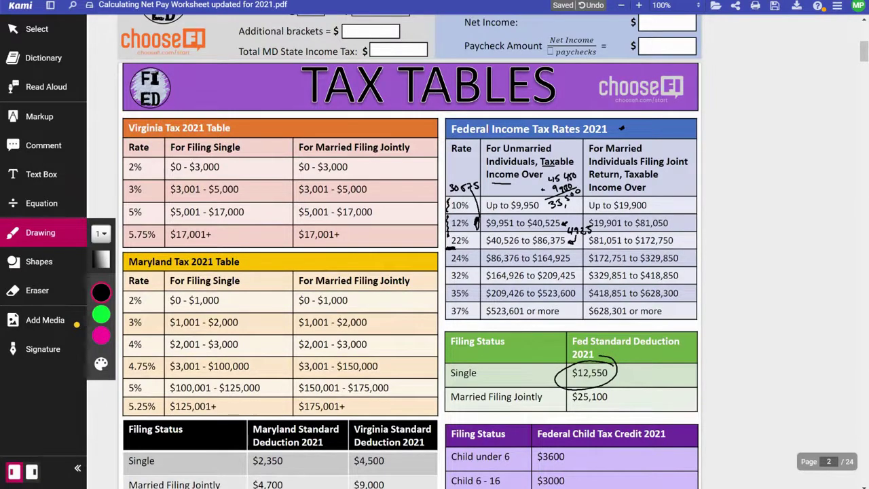
Write 1083.50 in the 3rd bracket @ 22% box and a dash for Additional brackets.
scroll(407, 251, up, 3)
scroll(408, 251, up, 2)
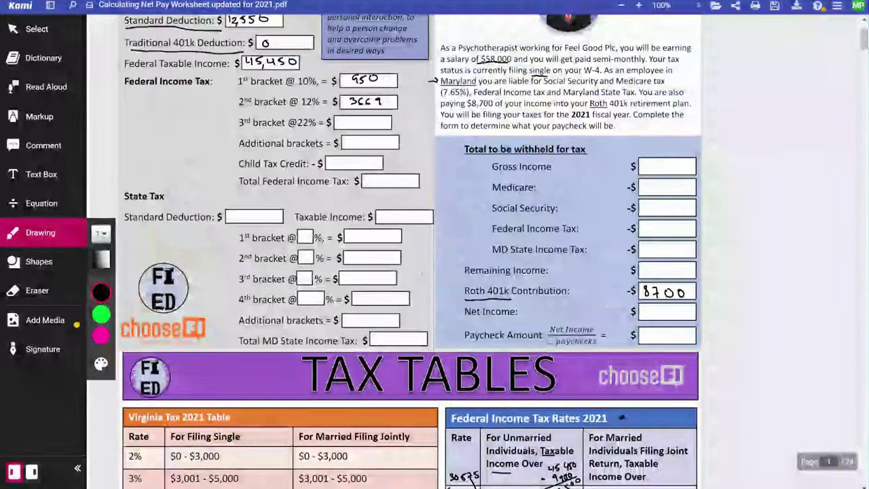
mouse_move(338, 118)
mouse_down()
mouse_move(338, 126)
mouse_move(354, 120)
mouse_move(359, 127)
mouse_move(387, 120)
mouse_up()
click(372, 125)
drag(349, 142, 362, 141)
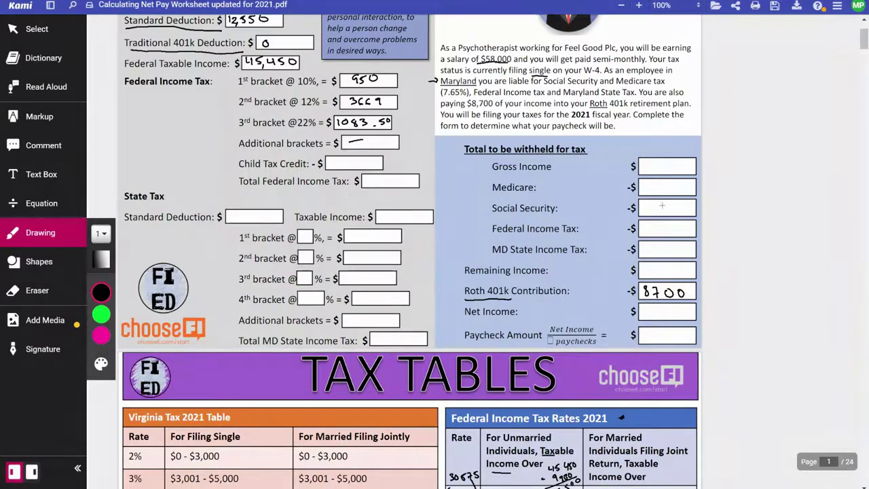
Underline the claimed federal child tax credit on the firefighter worksheet.
scroll(662, 205, down, 12)
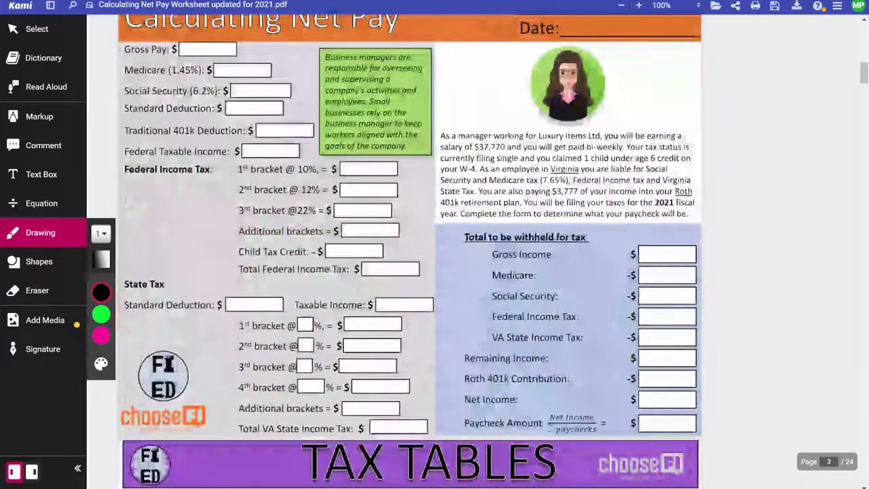
scroll(409, 250, down, 15)
scroll(409, 249, down, 20)
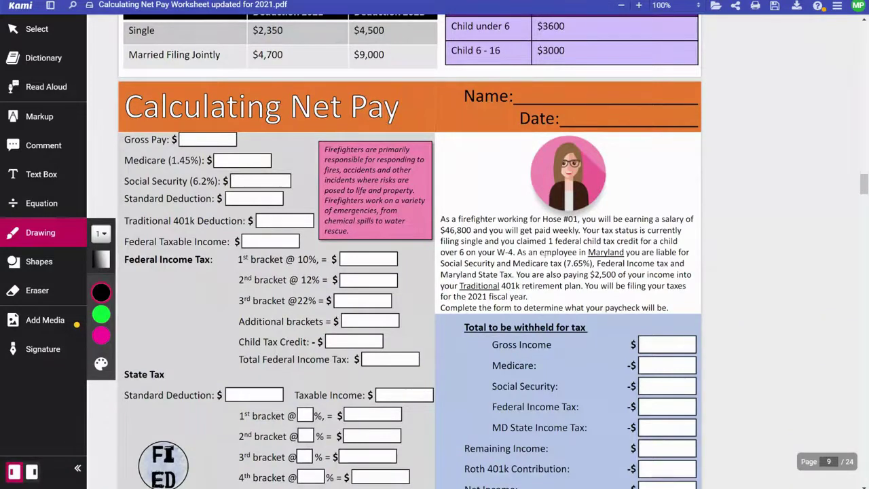
drag(547, 245, 566, 244)
Write 3000 as the firefighter's Child Tax Credit, then return to the psychotherapist sheet.
scroll(572, 232, down, 5)
scroll(609, 283, down, 3)
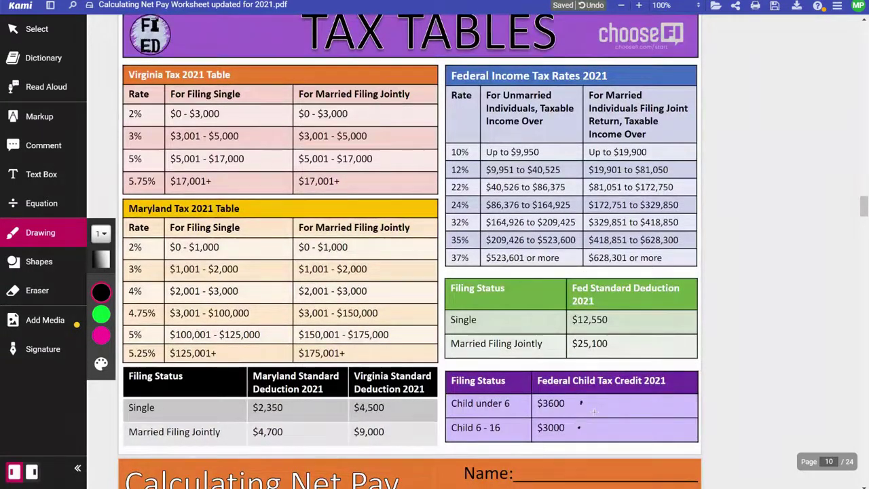
scroll(594, 410, up, 9)
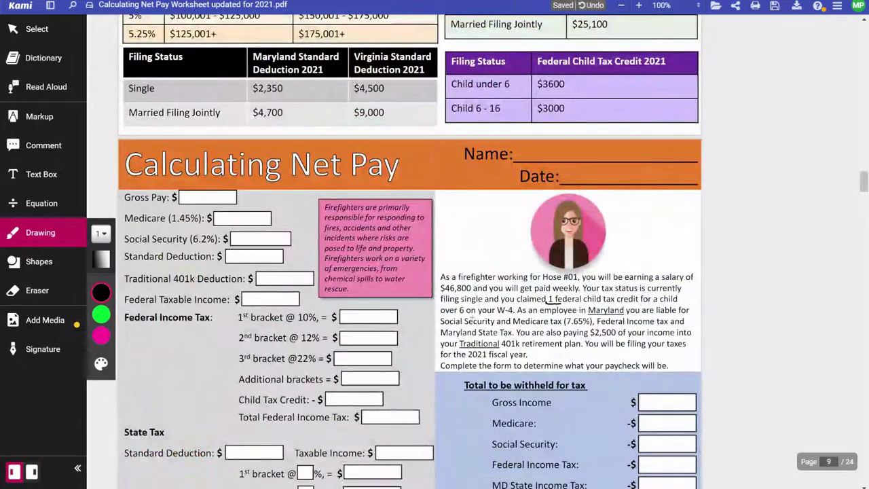
scroll(583, 332, down, 10)
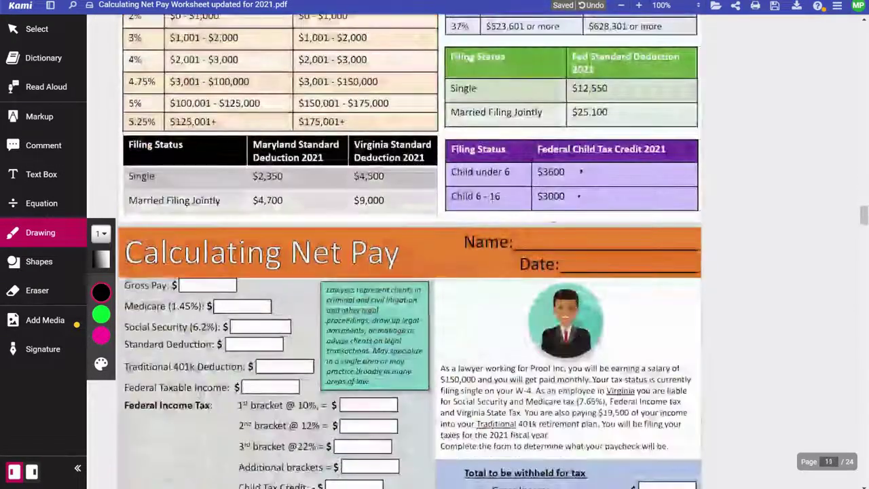
scroll(410, 251, up, 10)
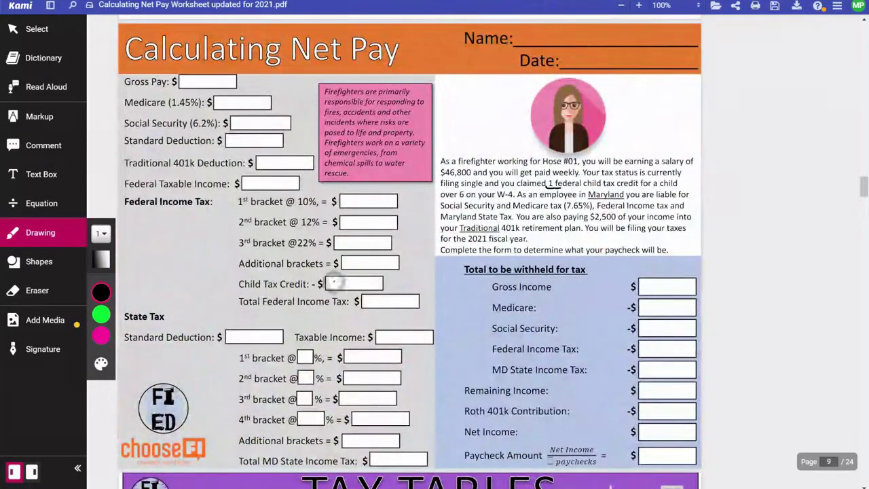
drag(343, 283, 354, 283)
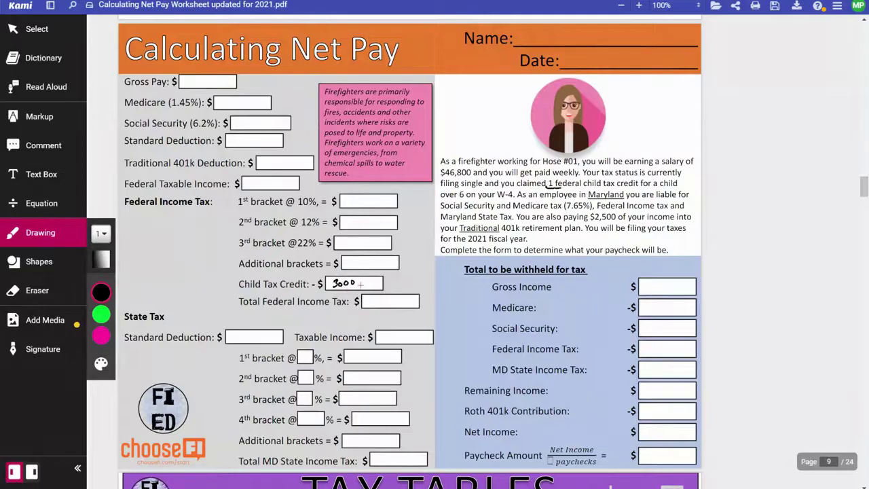
scroll(360, 286, up, 3)
scroll(361, 286, down, 8)
scroll(360, 285, up, 3)
scroll(361, 286, up, 15)
scroll(360, 286, up, 20)
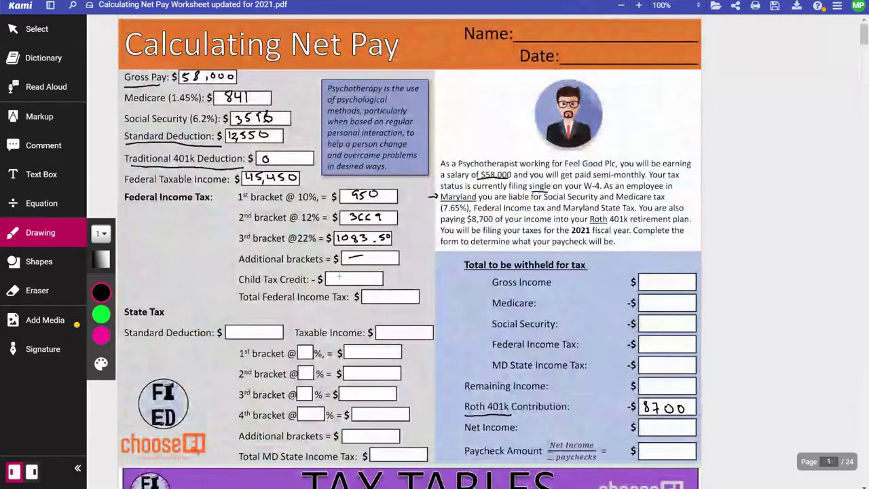
Write Child Tax Credit 0 and Total Federal Income Tax 5702.50, copied into the withholding Federal Income Tax line.
drag(337, 274, 336, 275)
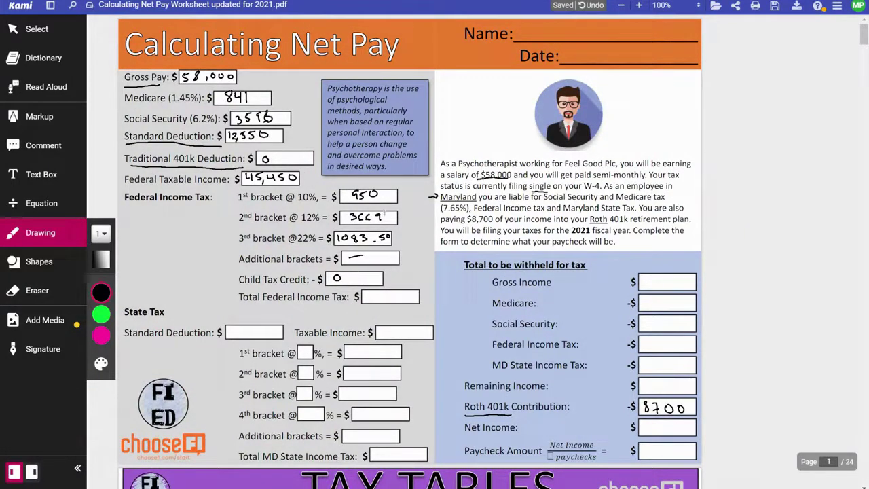
drag(401, 184, 401, 245)
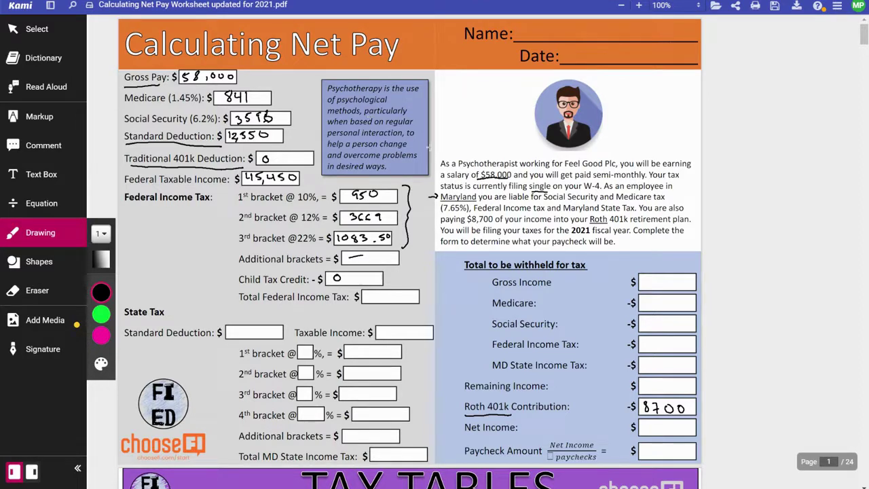
drag(371, 291, 366, 303)
drag(378, 303, 417, 292)
click(402, 299)
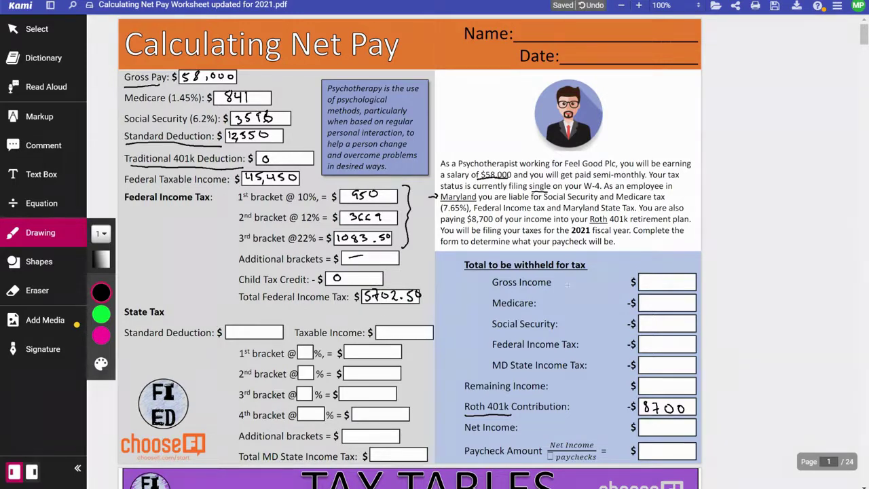
mouse_move(646, 340)
mouse_down()
mouse_move(644, 350)
mouse_move(652, 339)
mouse_move(655, 349)
mouse_move(689, 341)
mouse_up()
click(677, 348)
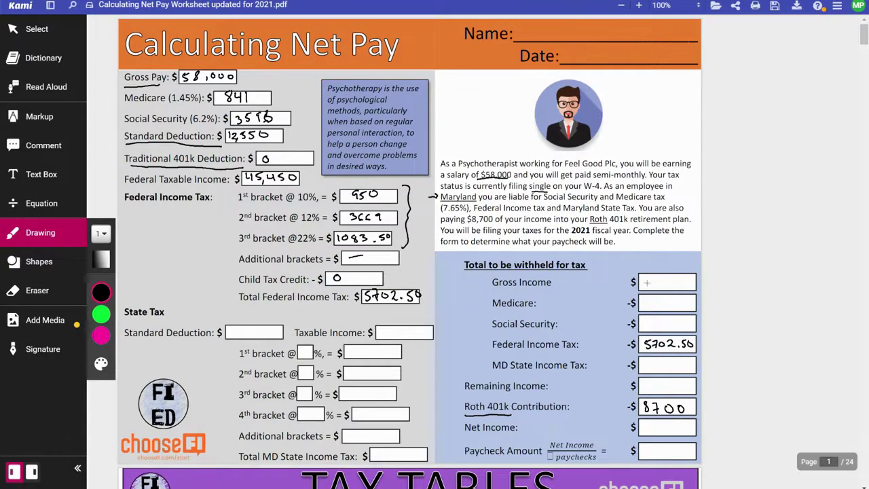
Handwrite 58,000 gross income, 841 Medicare and 3596 Social Security in the withholding totals.
mouse_move(644, 277)
mouse_down()
mouse_move(655, 287)
mouse_move(688, 278)
mouse_up()
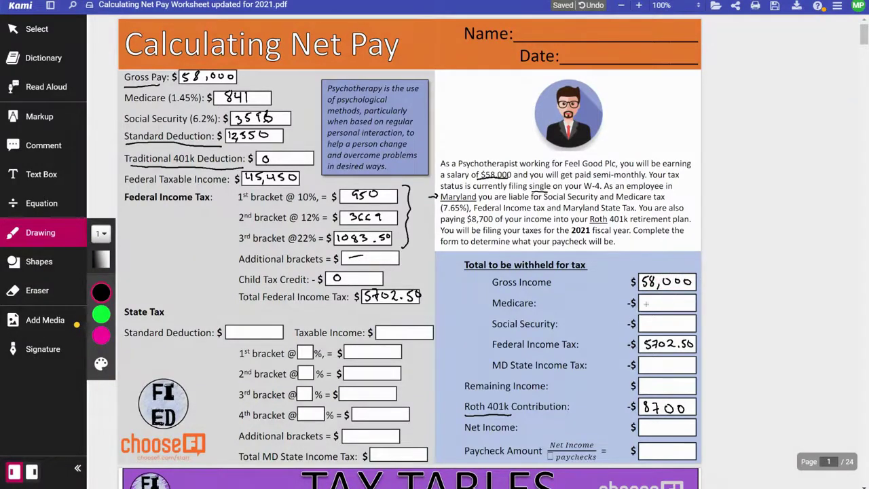
drag(649, 298, 665, 308)
mouse_move(645, 319)
mouse_down()
mouse_move(645, 328)
mouse_move(670, 326)
mouse_up()
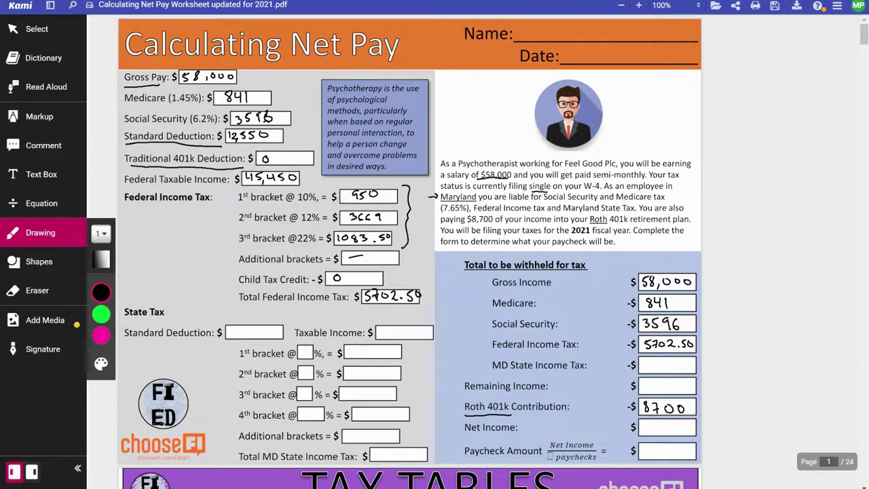
scroll(297, 269, down, 4)
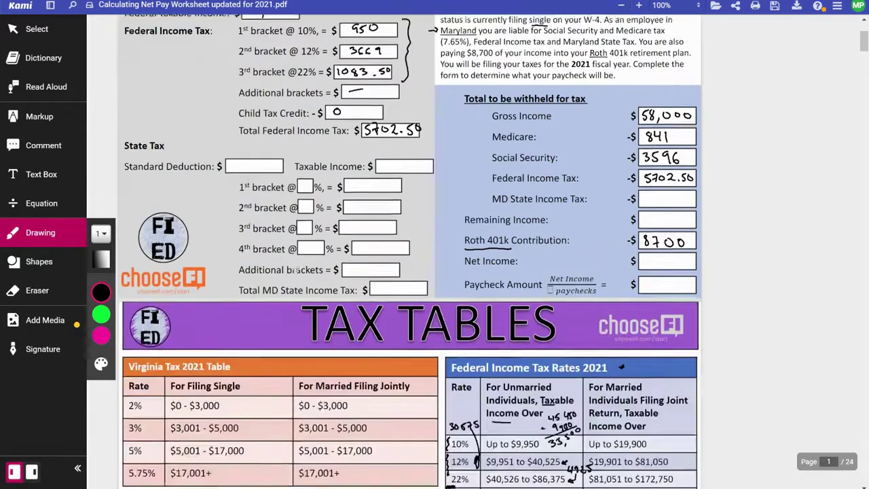
scroll(296, 268, up, 1)
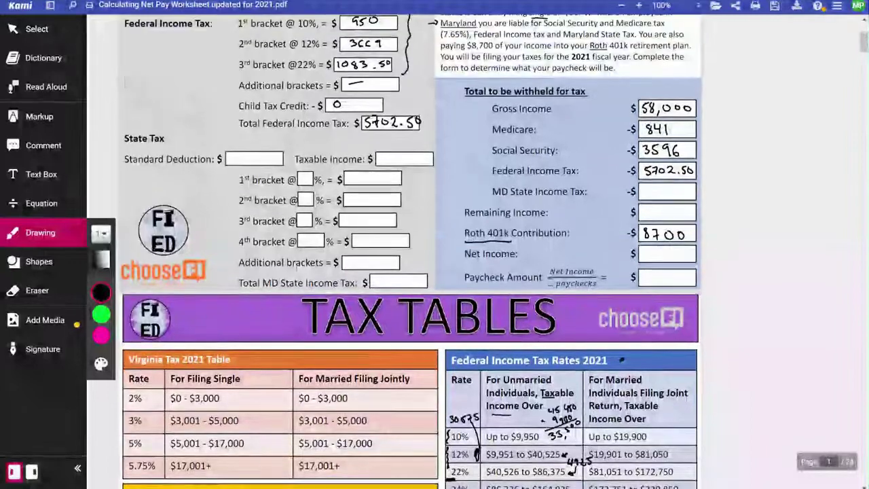